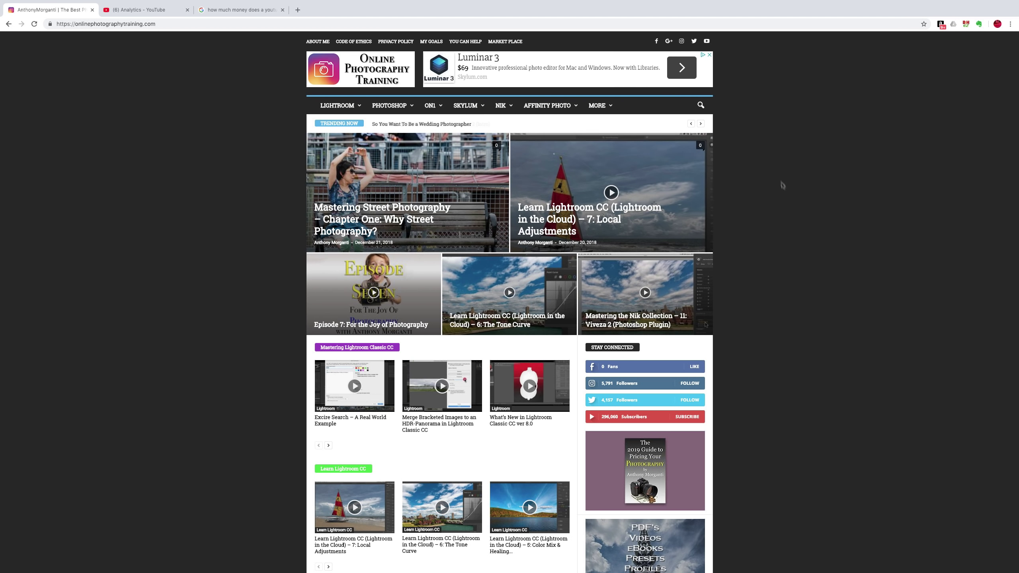
scroll(256, 379, "down", 2)
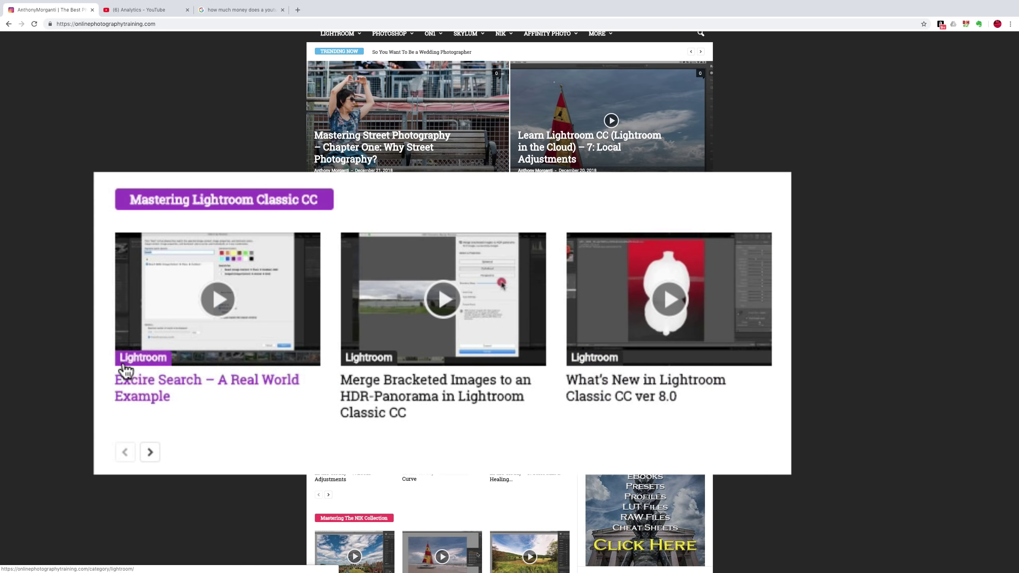
scroll(137, 388, "up", 1)
scroll(137, 389, "up", 2)
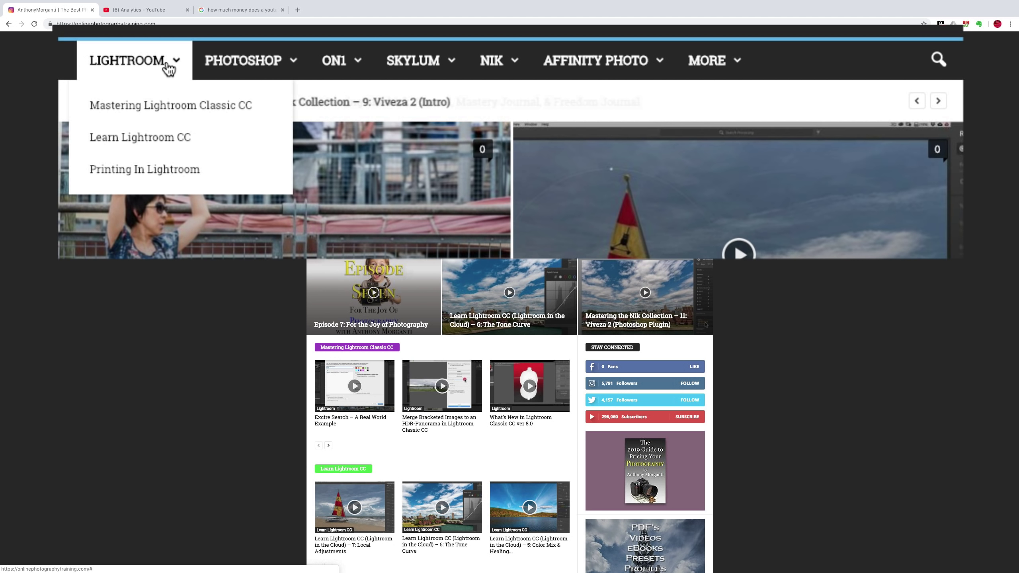
Step: Choose Learn Lightroom CC from the LIGHTROOM menu on onlinephotographytraining.com
left_click(159, 142)
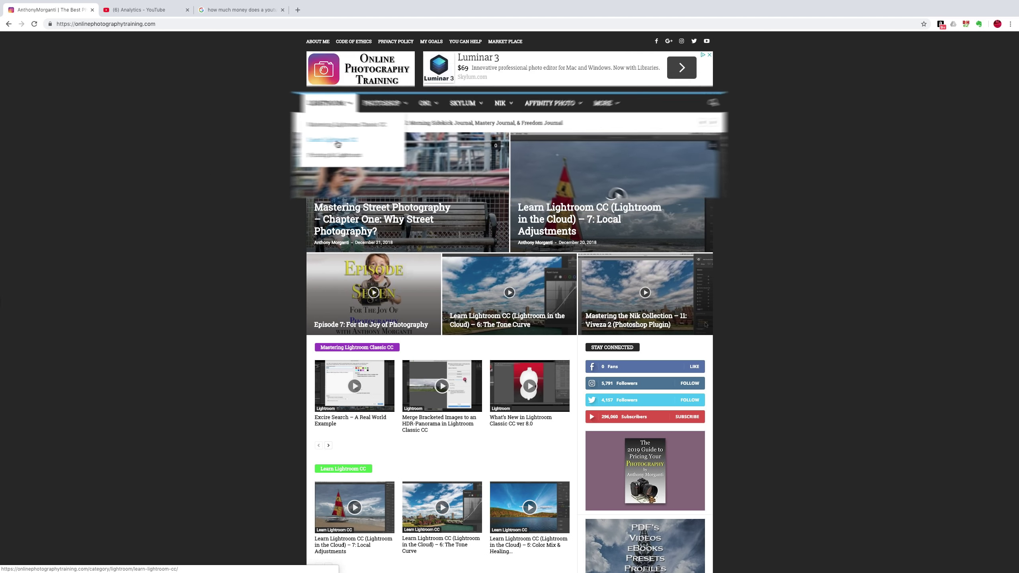
scroll(246, 160, "down", 1)
scroll(244, 160, "down", 3)
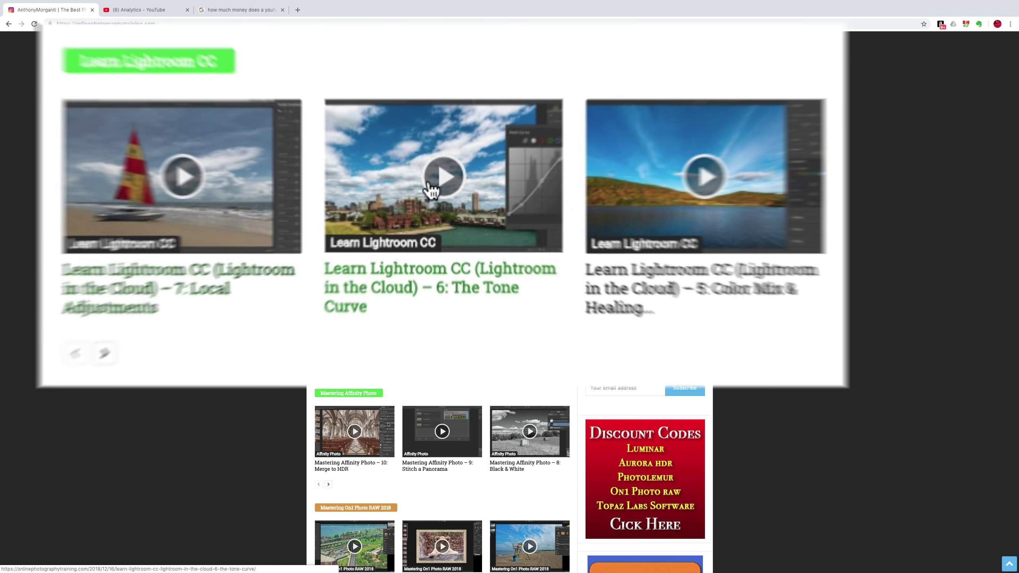
scroll(432, 181, "up", 5)
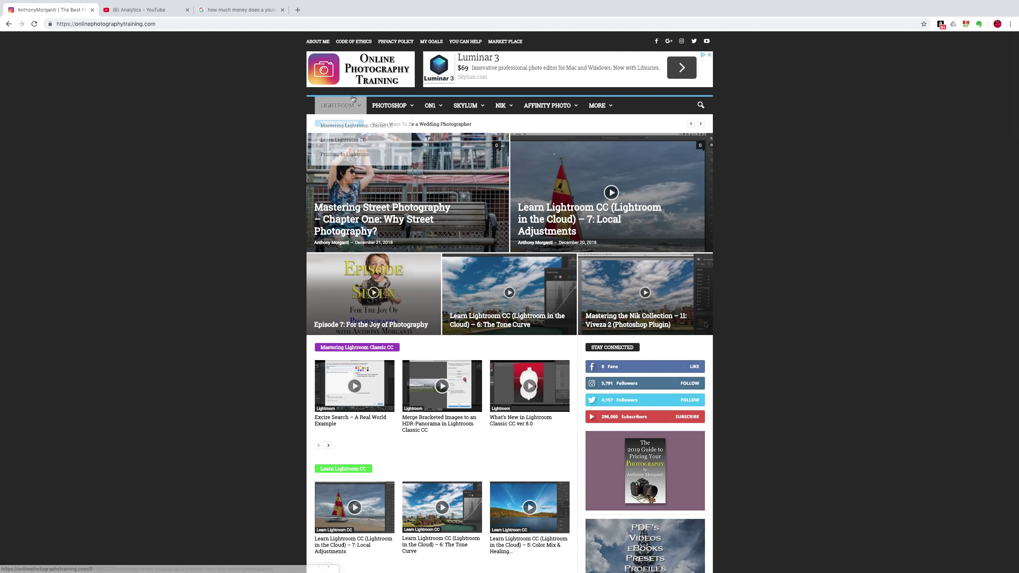
mouse_move(341, 105)
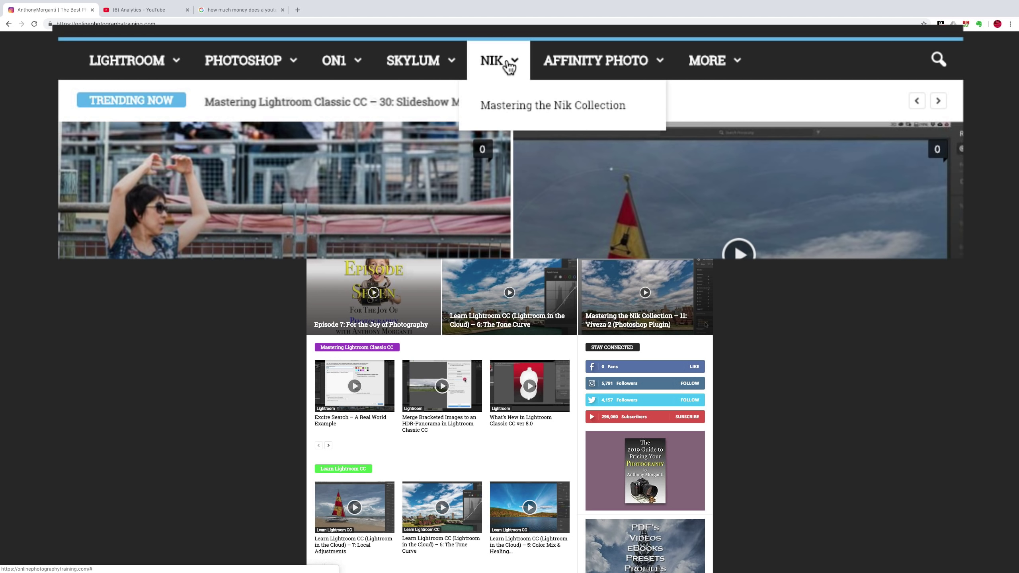
mouse_move(548, 105)
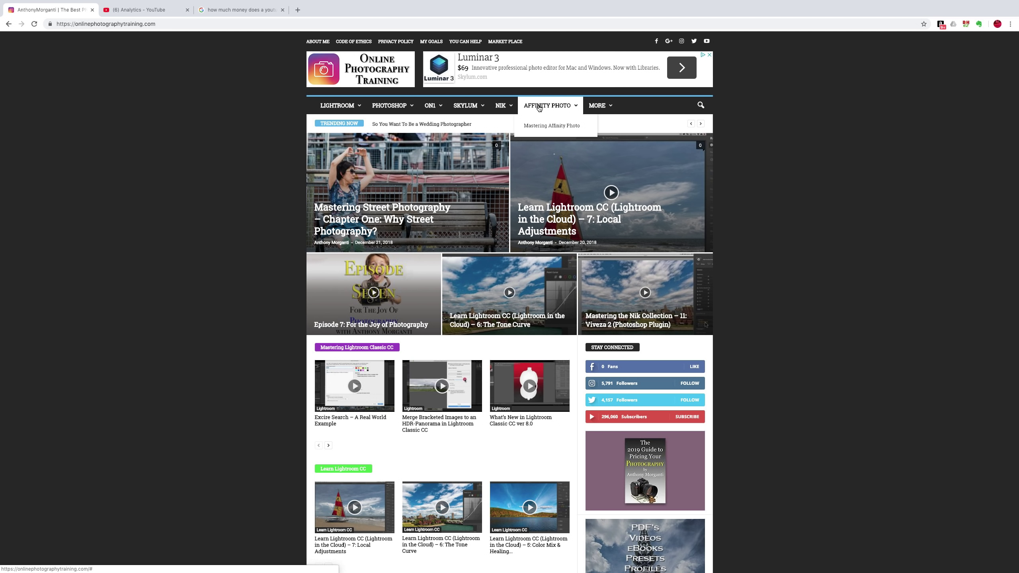
Step: Switch to the Analytics – YouTube tab showing the 28-day Watch time Views chart
left_click(162, 10)
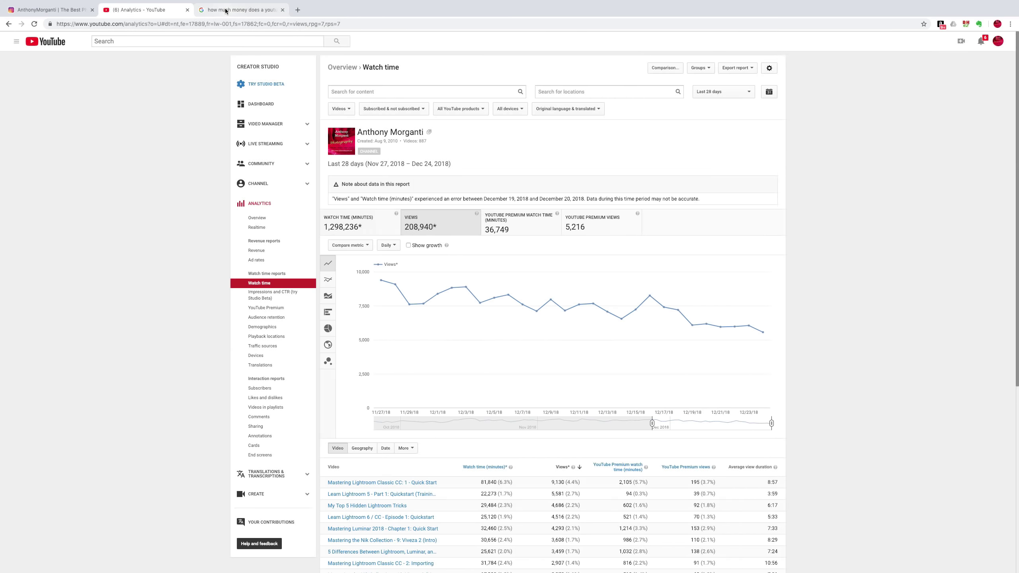
left_click(227, 11)
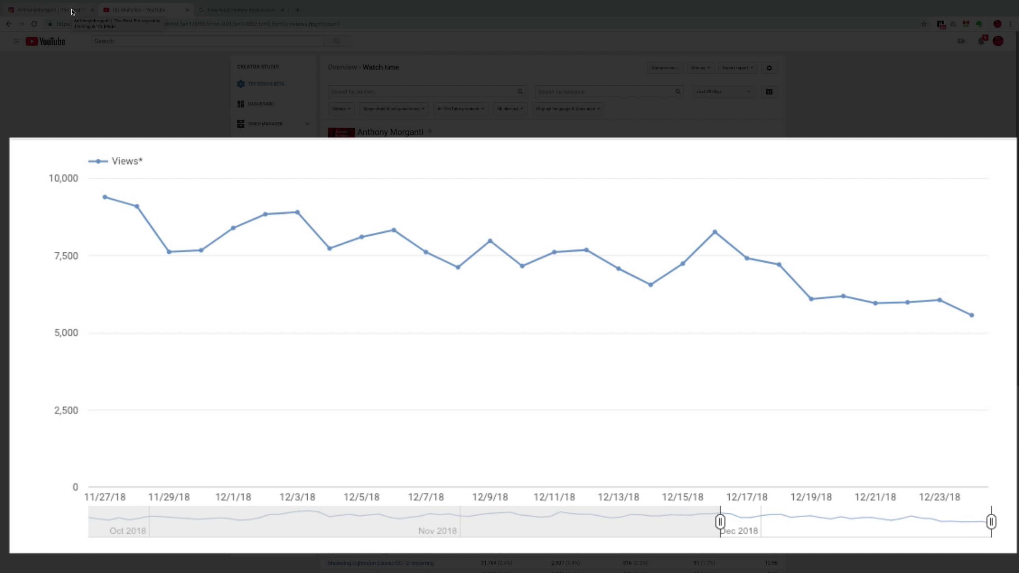
Step: Switch back to the AnthonyMorganti | The Best Photography Training tab
left_click(70, 10)
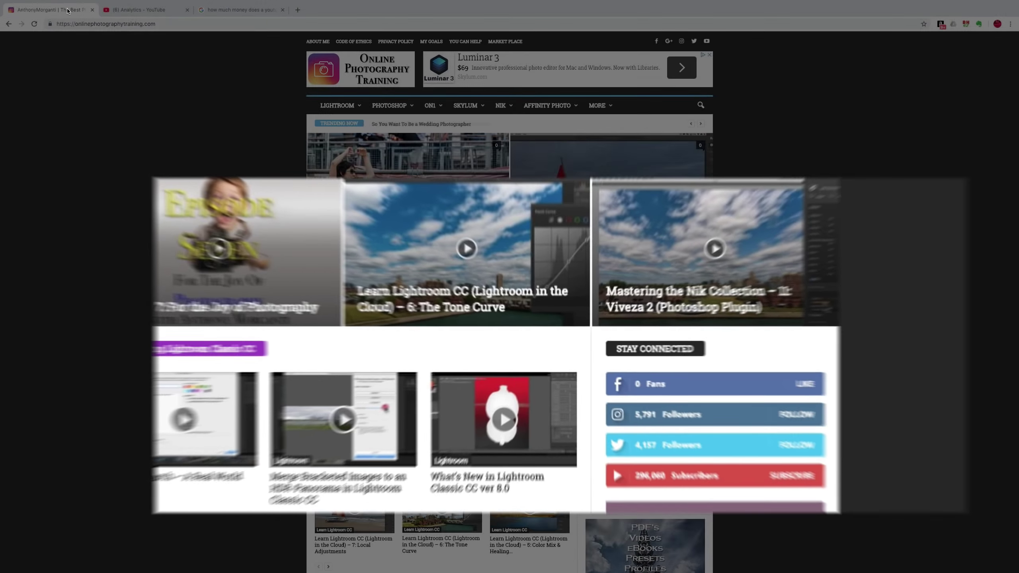